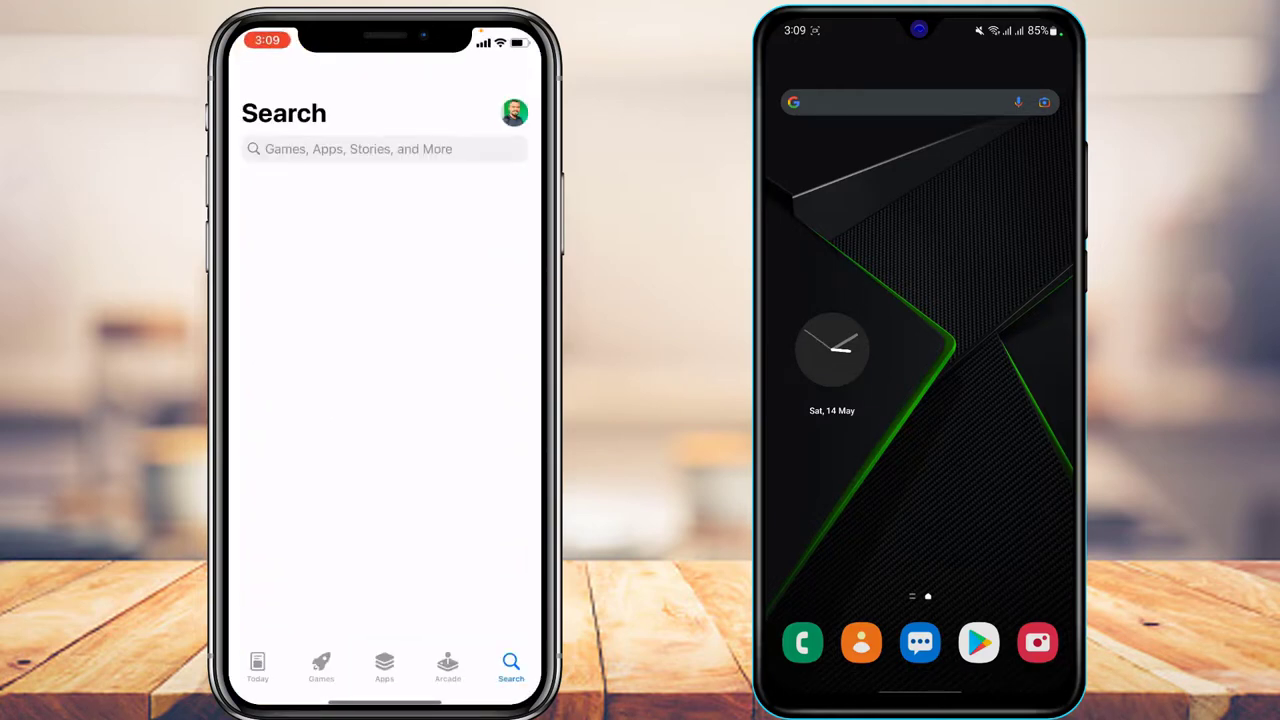
# - Launch the Google Play Store on the Android phone
pyautogui.moveTo(974, 536); pyautogui.dragTo(974, 300)
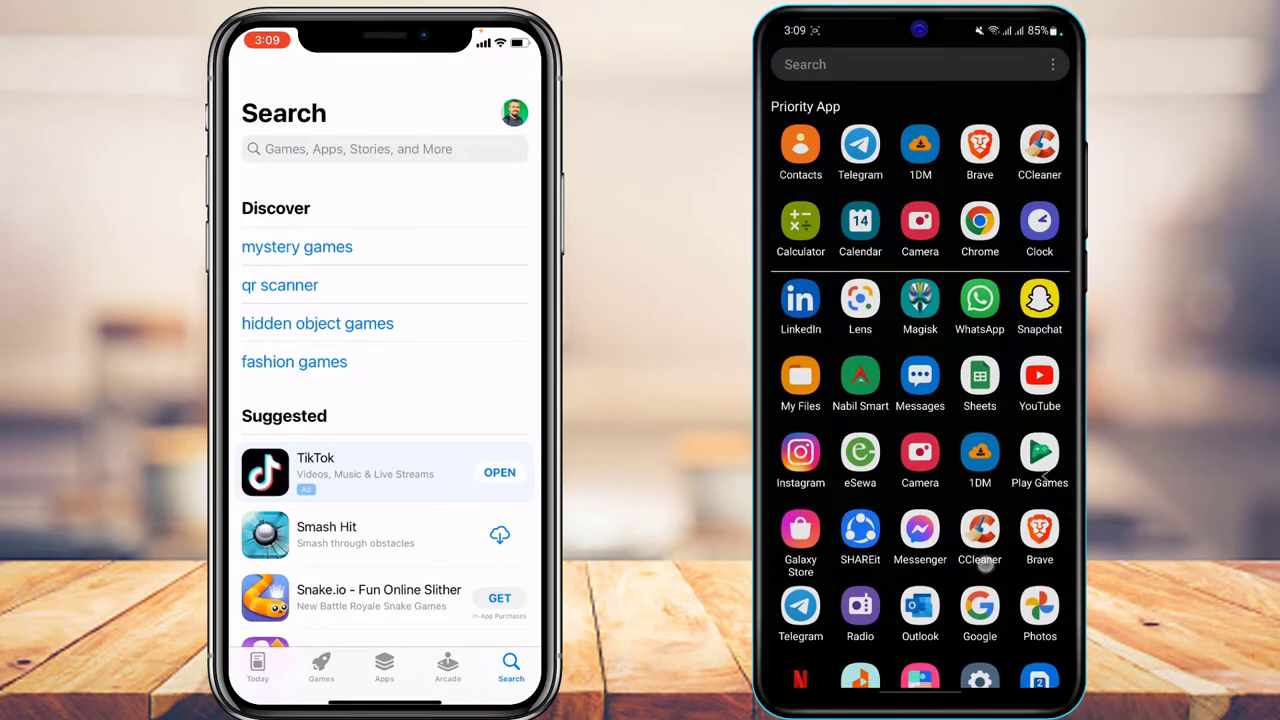
pyautogui.moveTo(980, 400); pyautogui.dragTo(980, 640)
pyautogui.click(978, 642)
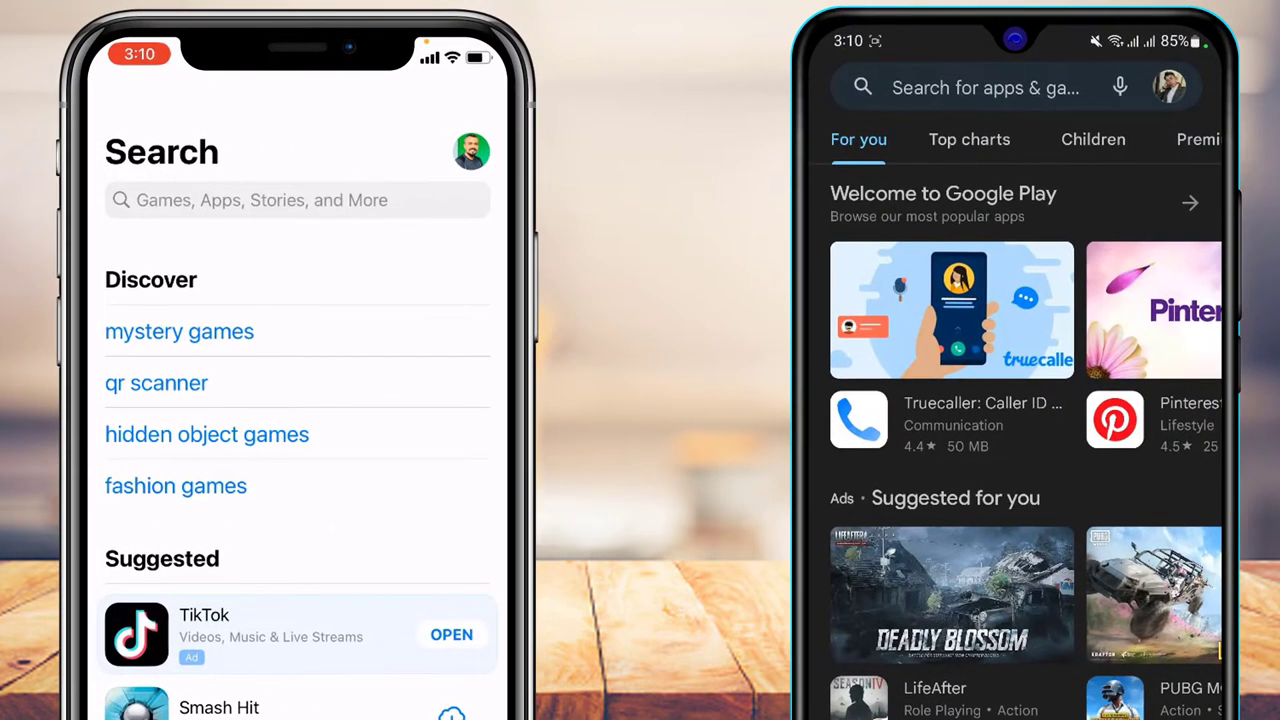
# - Search for 'shareit' in both the Play Store and the App Store
pyautogui.click(960, 88)
pyautogui.click(297, 199)
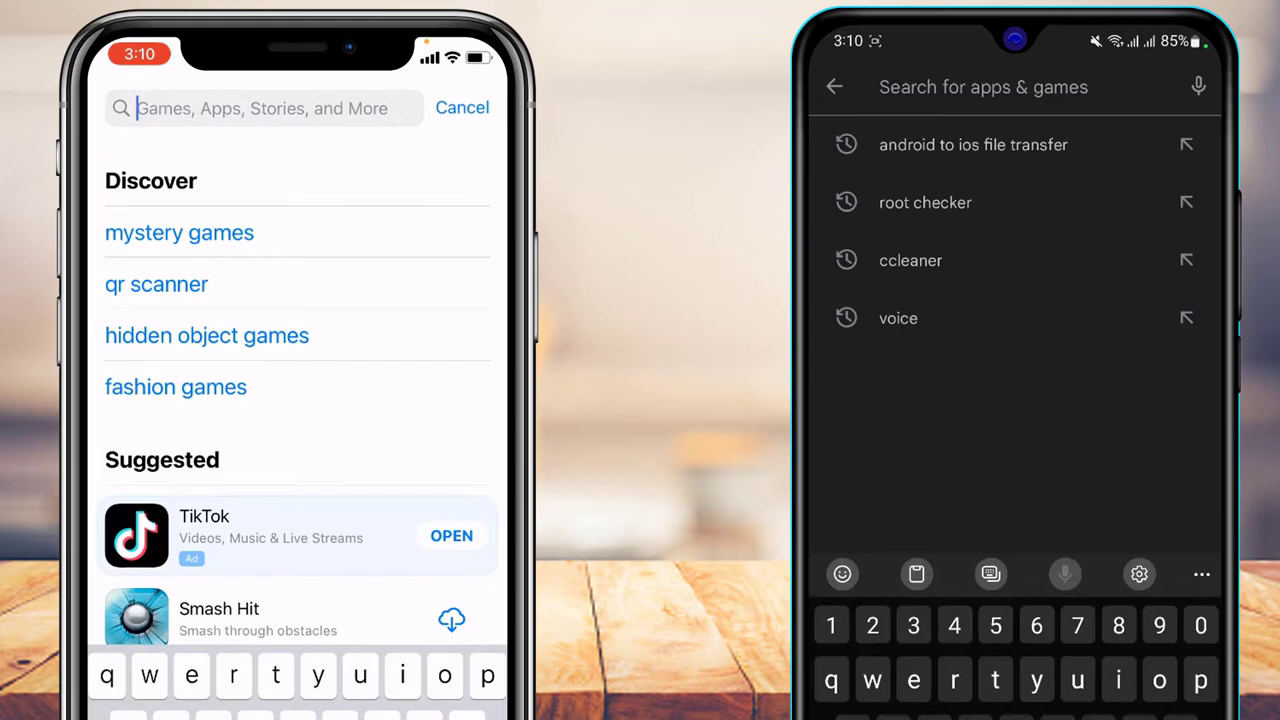
pyautogui.write('s')
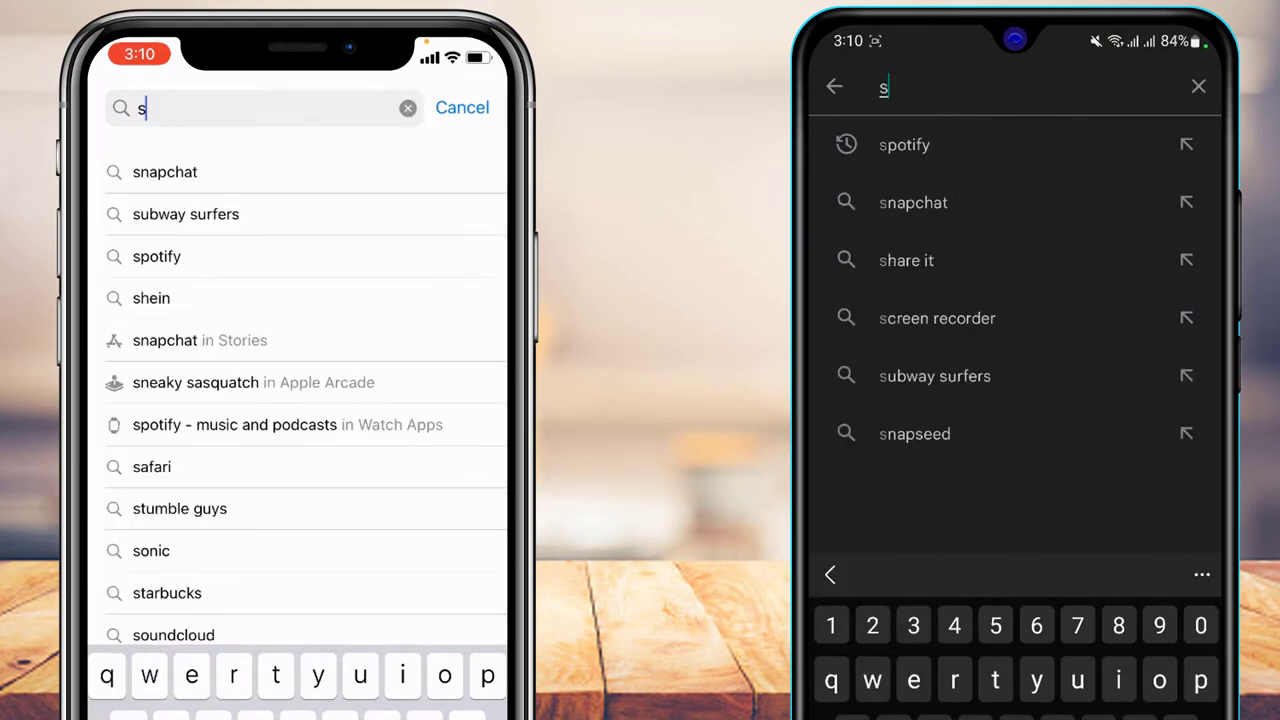
pyautogui.write('har')
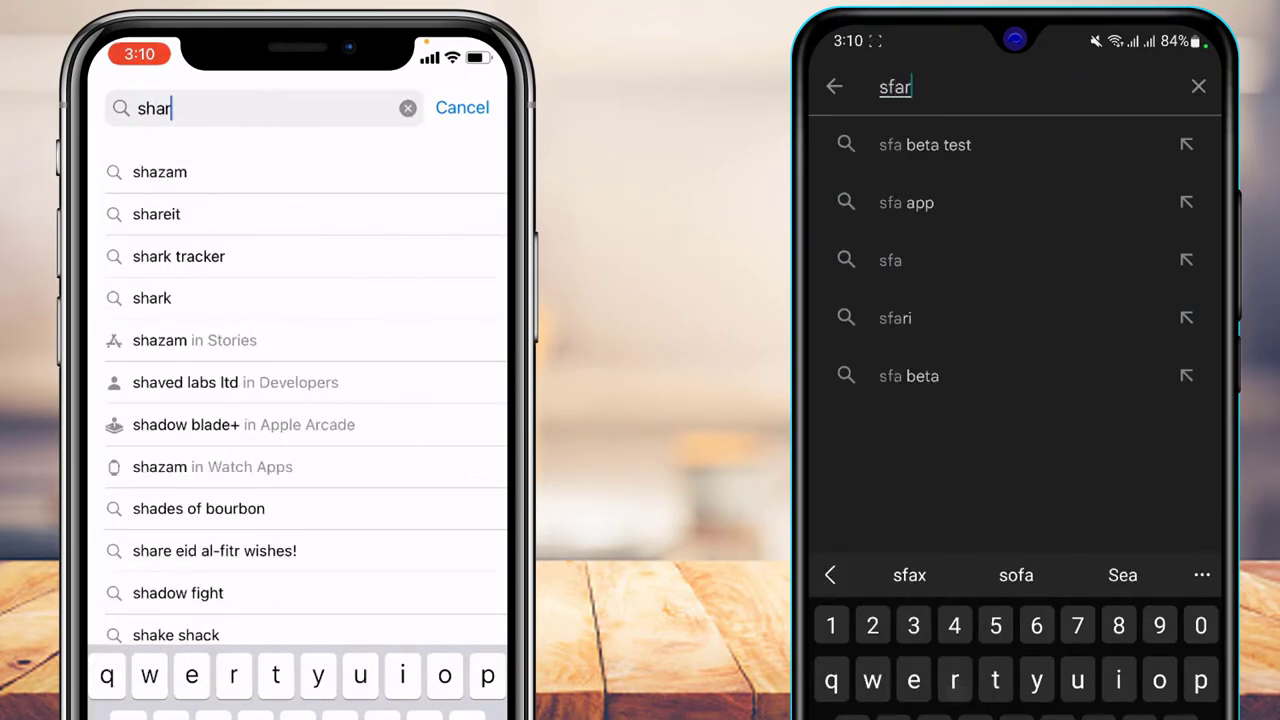
pyautogui.write('eit')
pyautogui.press('Return')
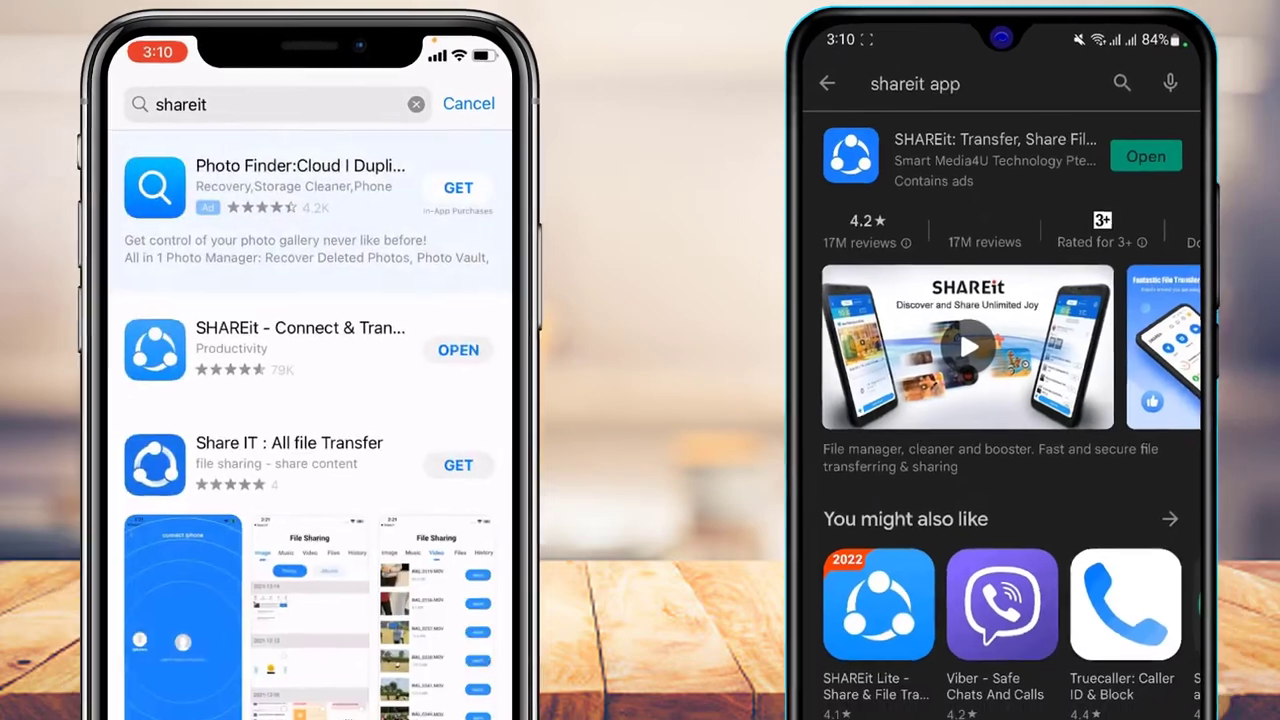
# - Bring up the SHAREit listing in the App Store and its details page in the Play Store
pyautogui.scroll(-2, 960, 400)
pyautogui.click(400, 263)
pyautogui.click(872, 126)
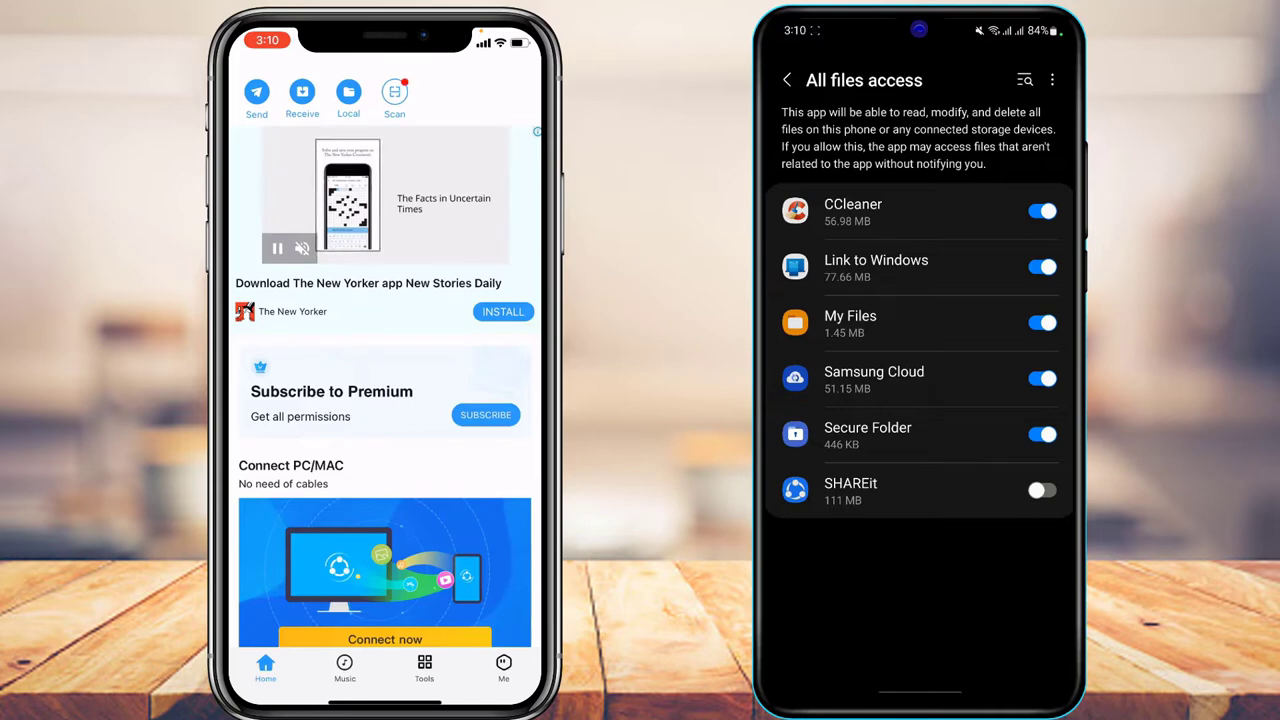
# - Switch on All files access for SHAREit in Android's permission settings
pyautogui.click(1041, 490)
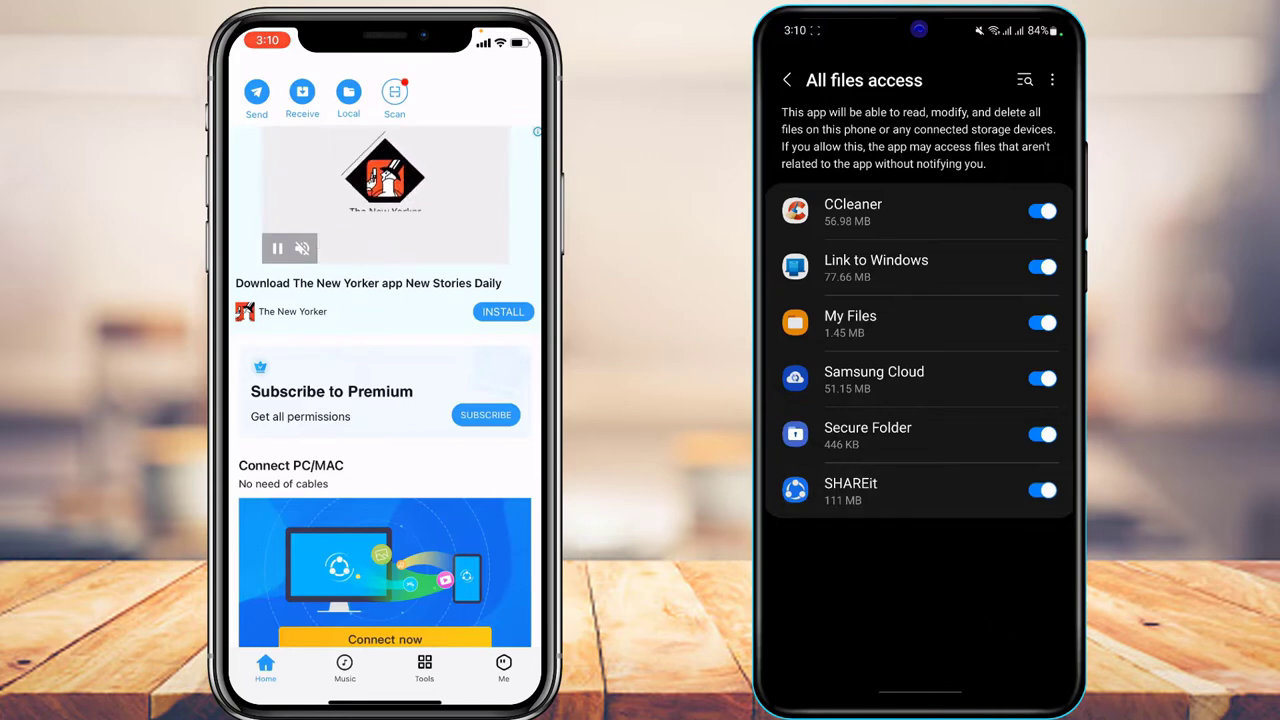